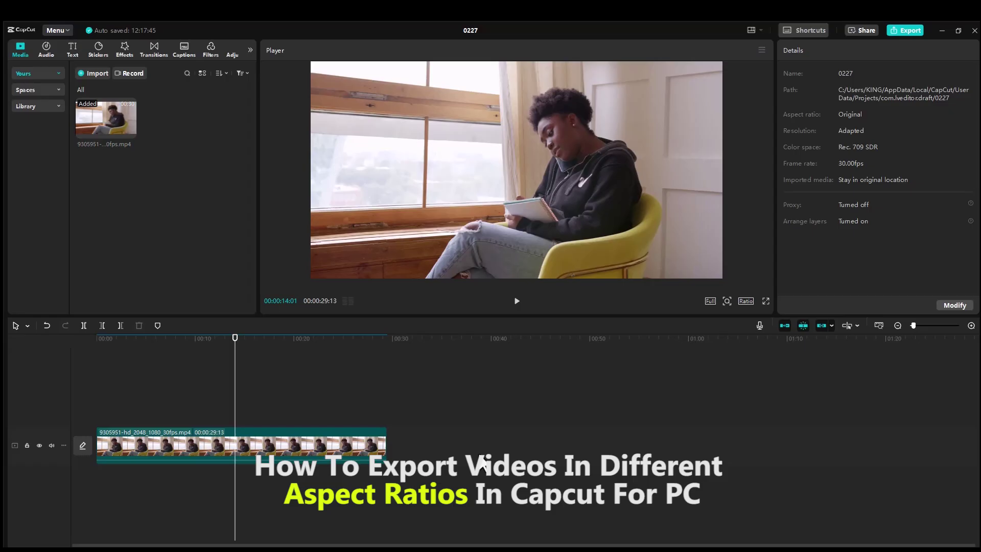
# Select the timeline video clip so its Video transform and scale settings appear
pyautogui.click(307, 443)
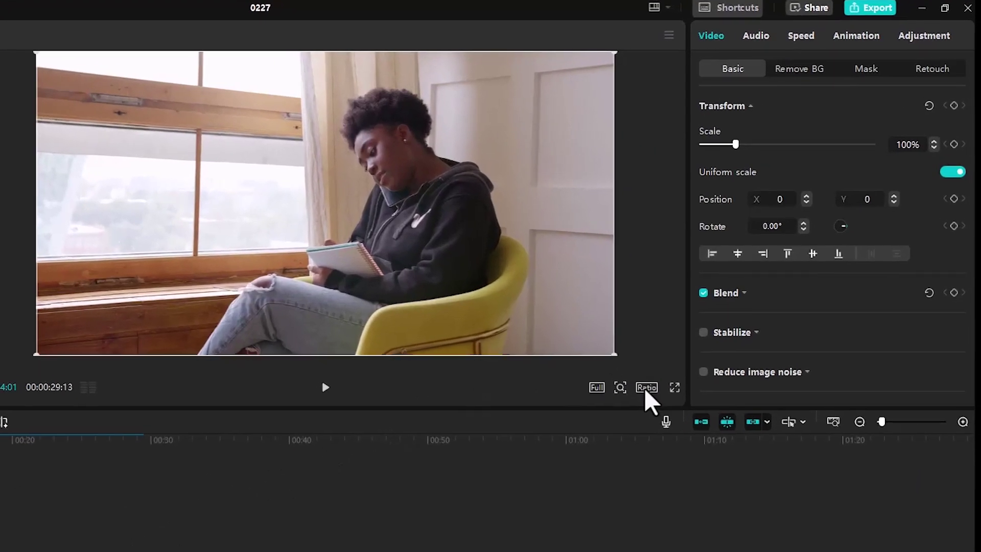
# Set the canvas aspect ratio to 9:16 vertical
pyautogui.click(634, 398)
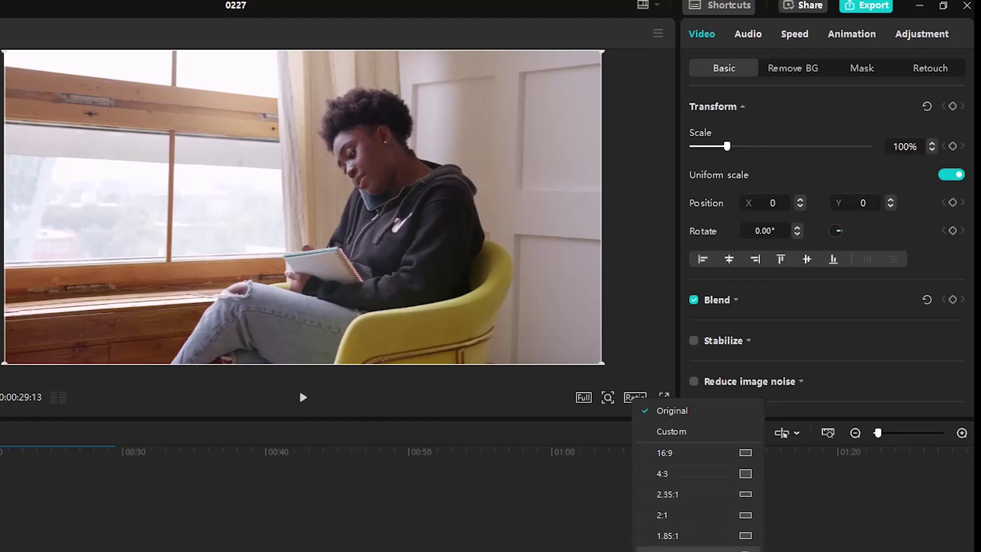
pyautogui.click(674, 551)
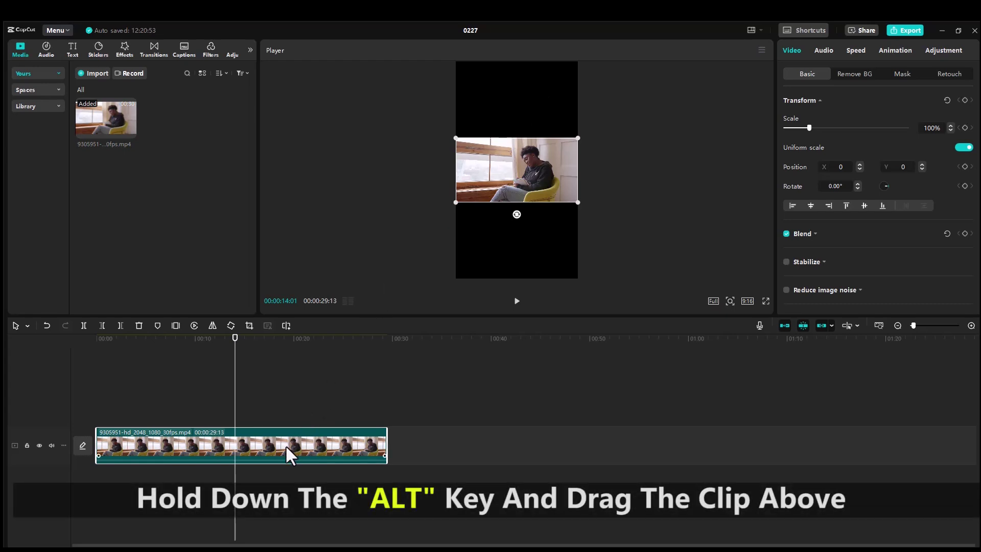
# Duplicate the clip onto a new track and apply Blue Line Blur to the lower copy
pyautogui.keyDown('alt'); pyautogui.moveTo(286, 444); pyautogui.dragTo(281, 409); pyautogui.keyUp('alt')
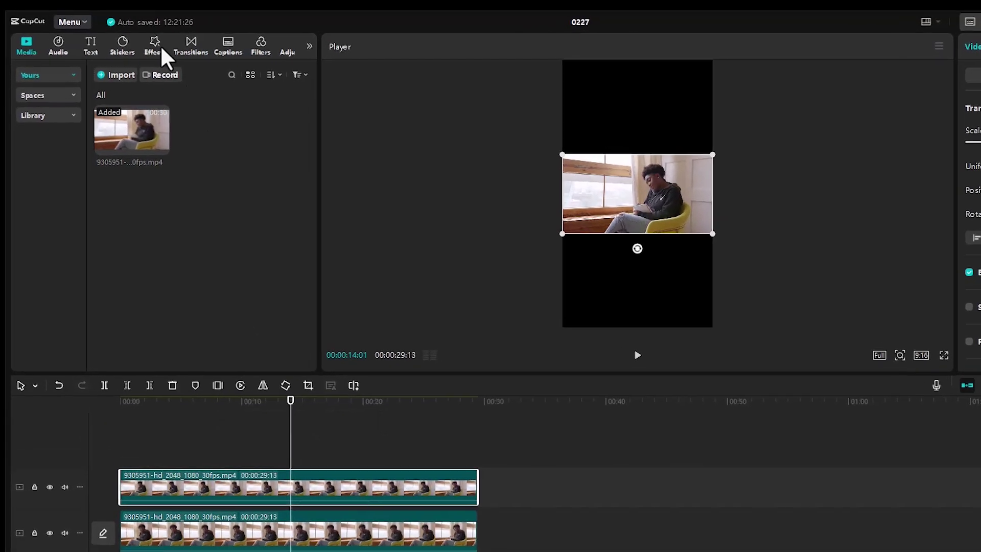
pyautogui.click(137, 48)
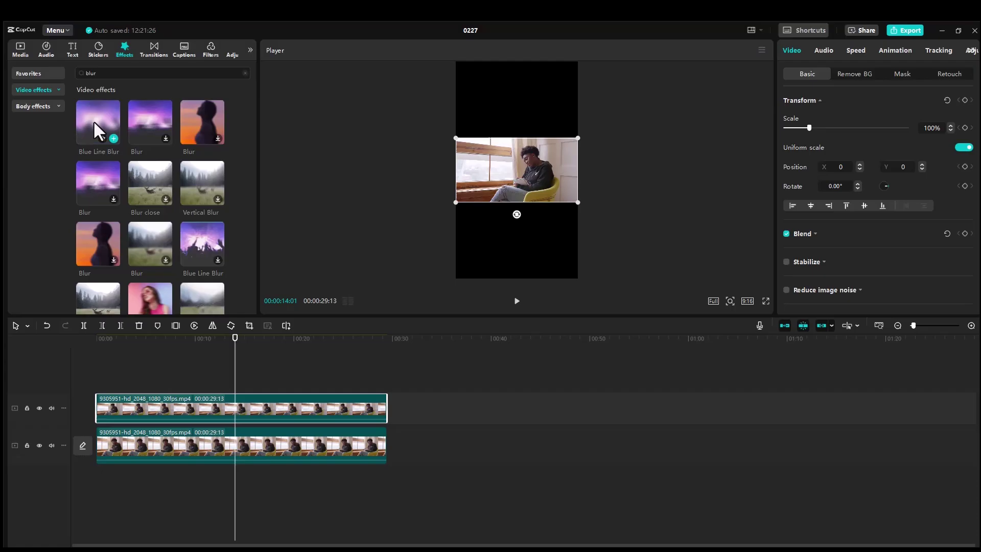
pyautogui.moveTo(94, 120)
pyautogui.mouseDown()
pyautogui.moveTo(192, 414)
pyautogui.moveTo(185, 441)
pyautogui.mouseUp()
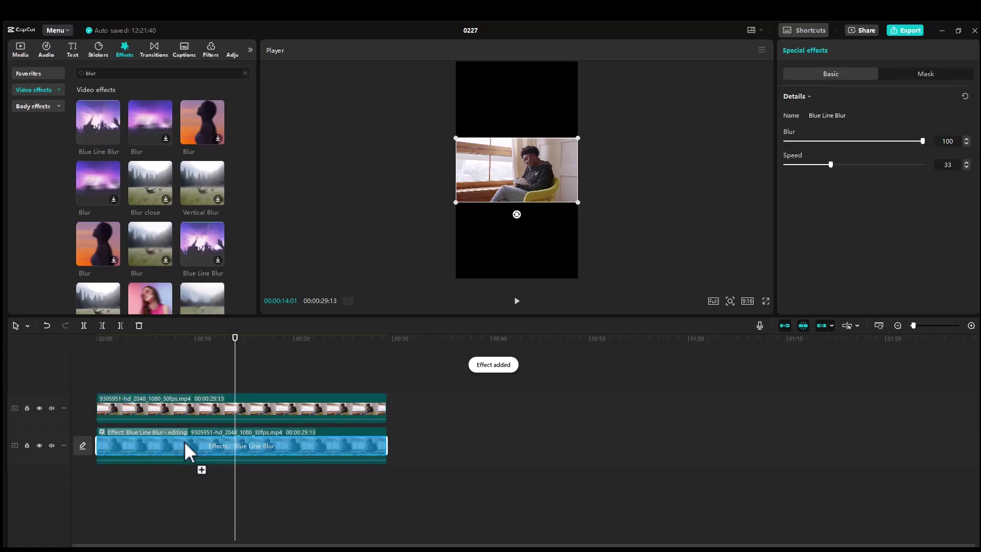
# Enlarge the blurred lower clip to fill the vertical frame and preview the result
pyautogui.click(265, 427)
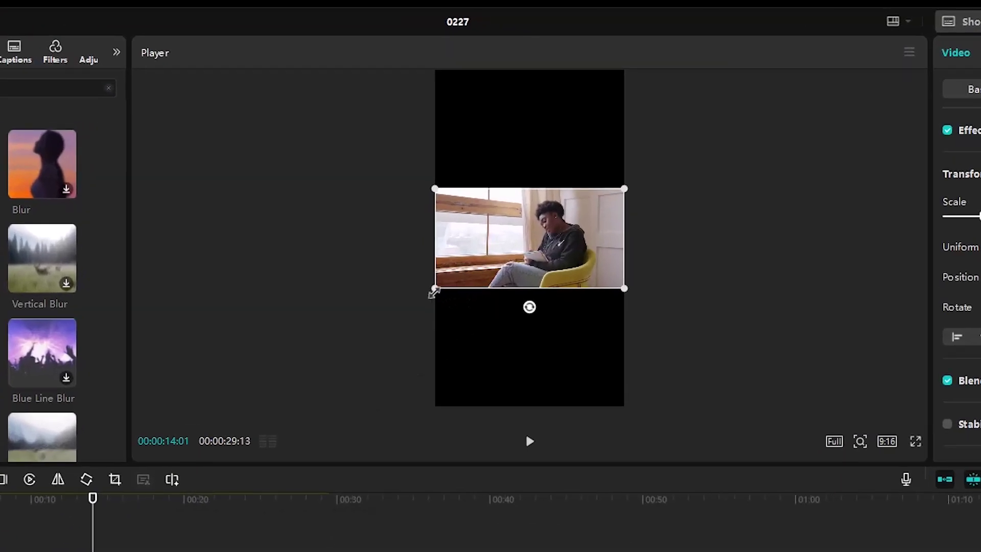
pyautogui.moveTo(434, 292); pyautogui.dragTo(210, 405)
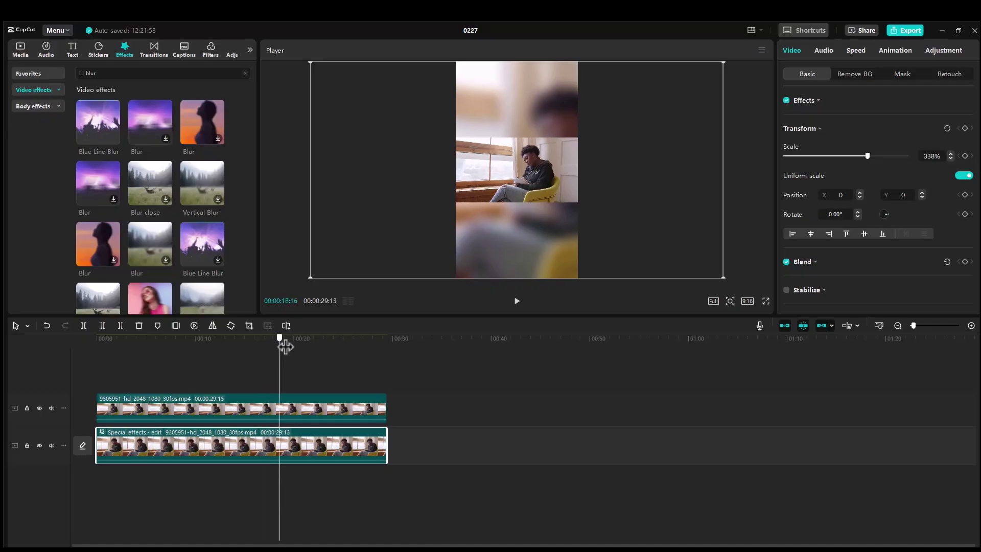
pyautogui.moveTo(243, 346)
pyautogui.mouseDown()
pyautogui.moveTo(332, 346)
pyautogui.moveTo(259, 331)
pyautogui.moveTo(323, 332)
pyautogui.mouseUp()
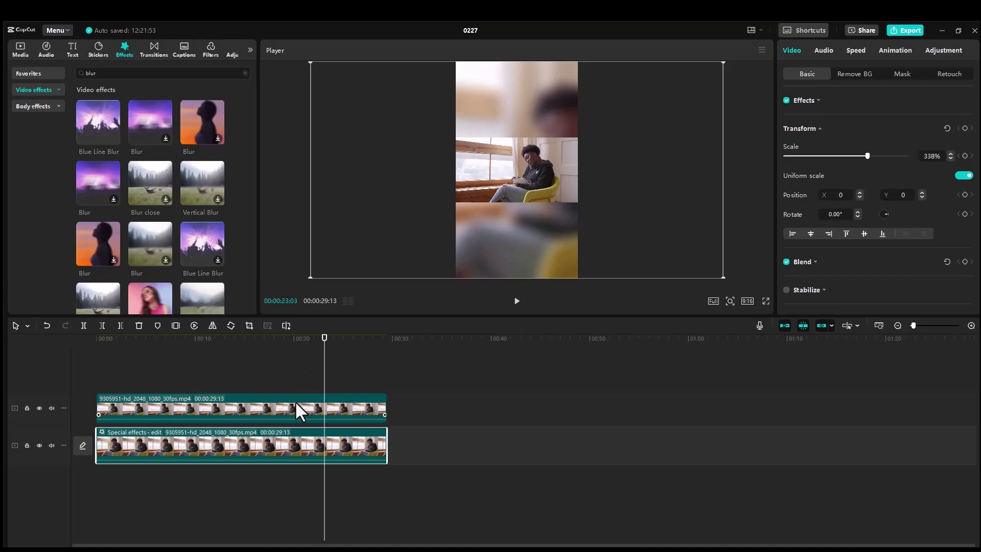
# Delete the blurred background, scale the main clip to 338%, and centre the woman
pyautogui.press('Delete')
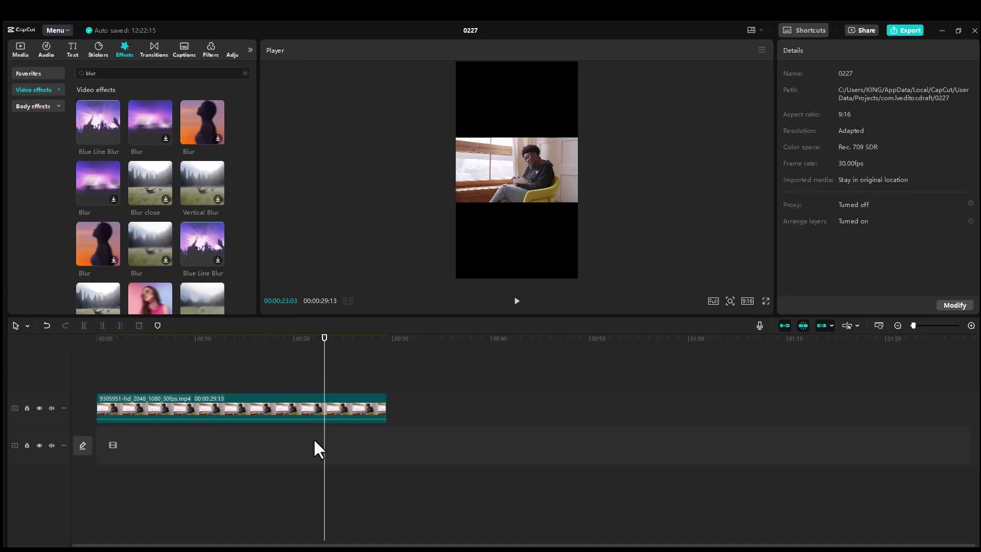
pyautogui.click(304, 419)
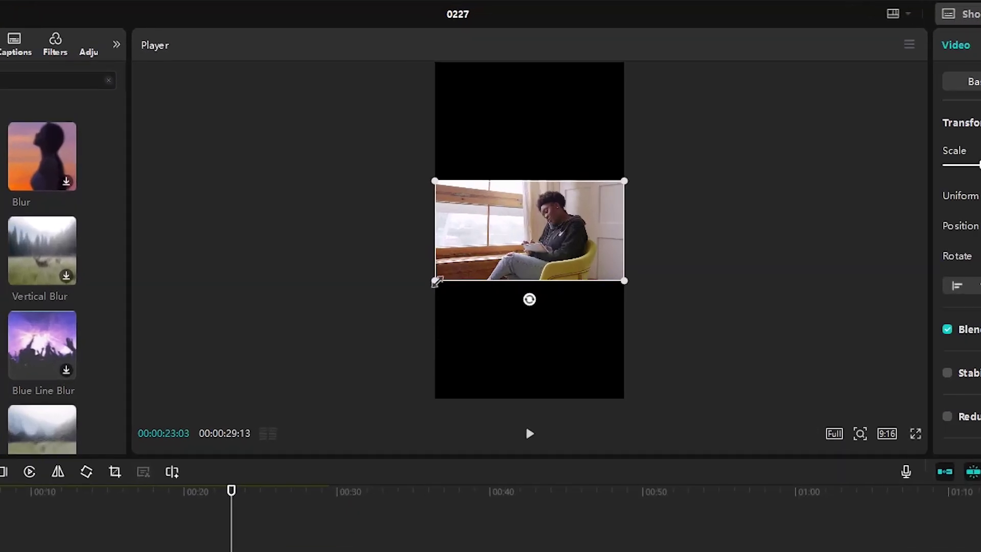
pyautogui.moveTo(435, 282)
pyautogui.mouseDown()
pyautogui.moveTo(364, 458)
pyautogui.moveTo(281, 532)
pyautogui.moveTo(398, 341)
pyautogui.mouseUp()
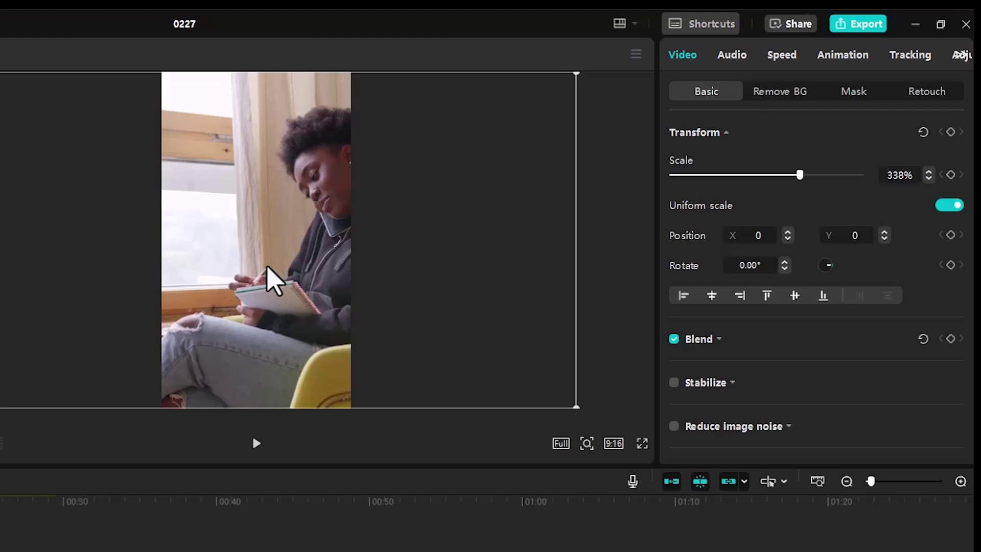
pyautogui.moveTo(270, 279); pyautogui.dragTo(198, 279)
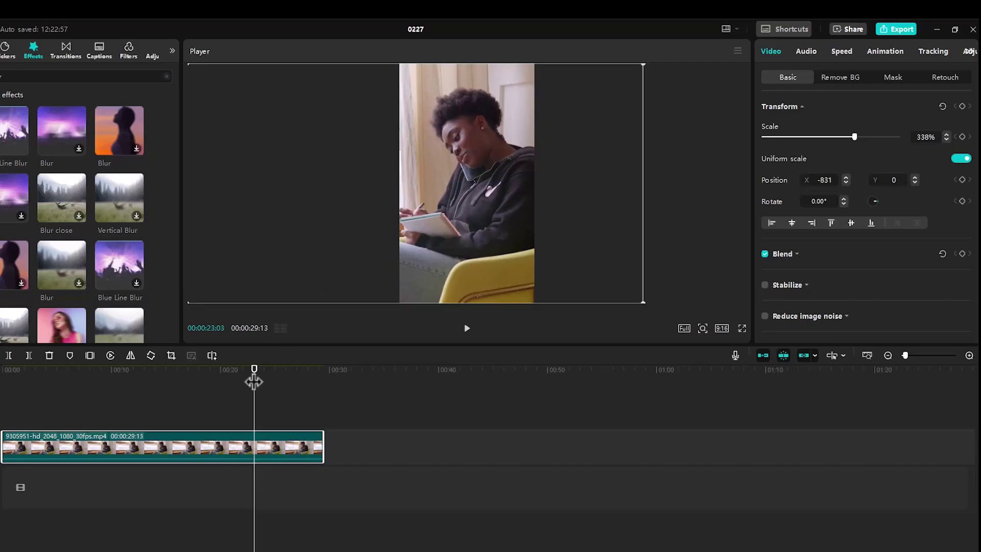
pyautogui.moveTo(254, 382)
pyautogui.mouseDown()
pyautogui.moveTo(286, 347)
pyautogui.moveTo(240, 350)
pyautogui.moveTo(321, 352)
pyautogui.mouseUp()
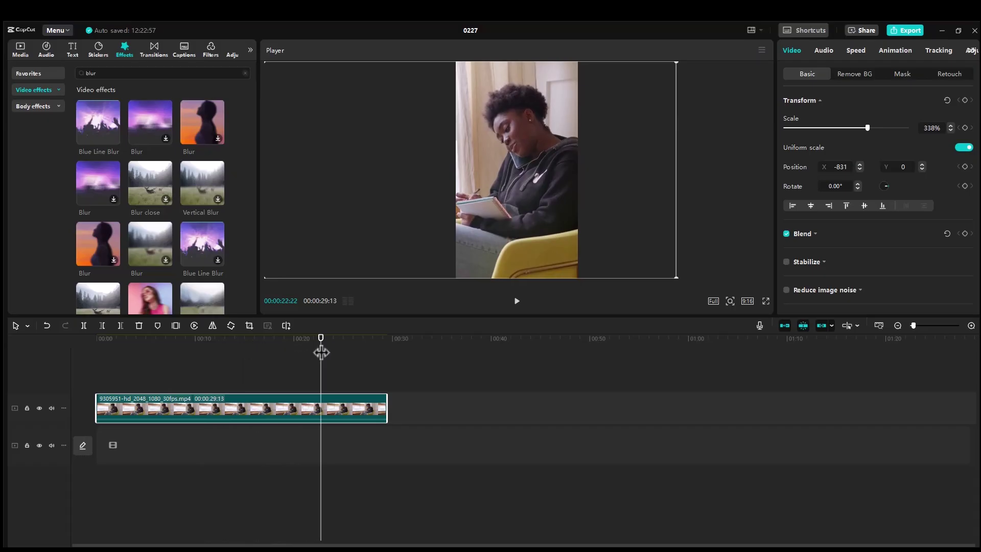
# Set the in point at the clip's start and the out point near 00:28:26
pyautogui.moveTo(322, 352); pyautogui.dragTo(87, 345)
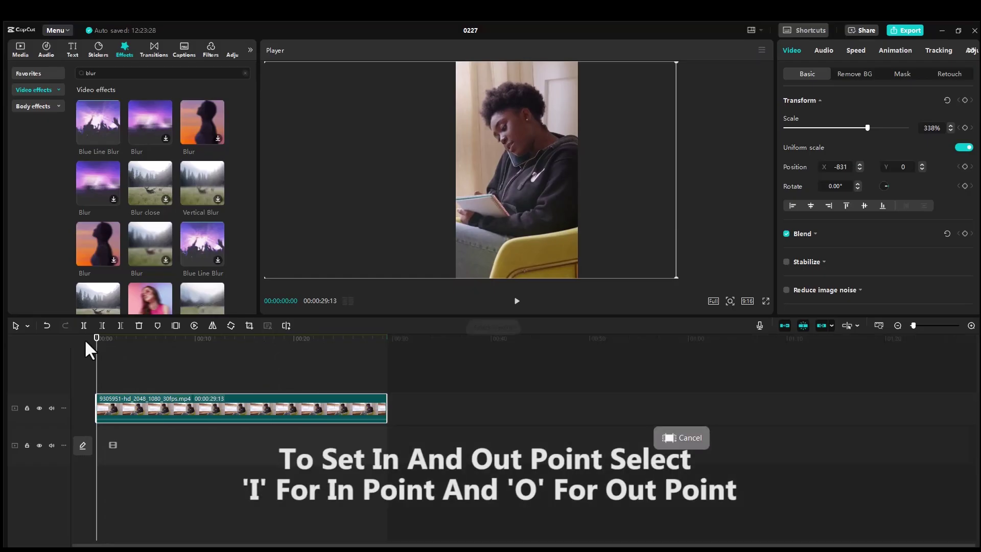
pyautogui.press('i')
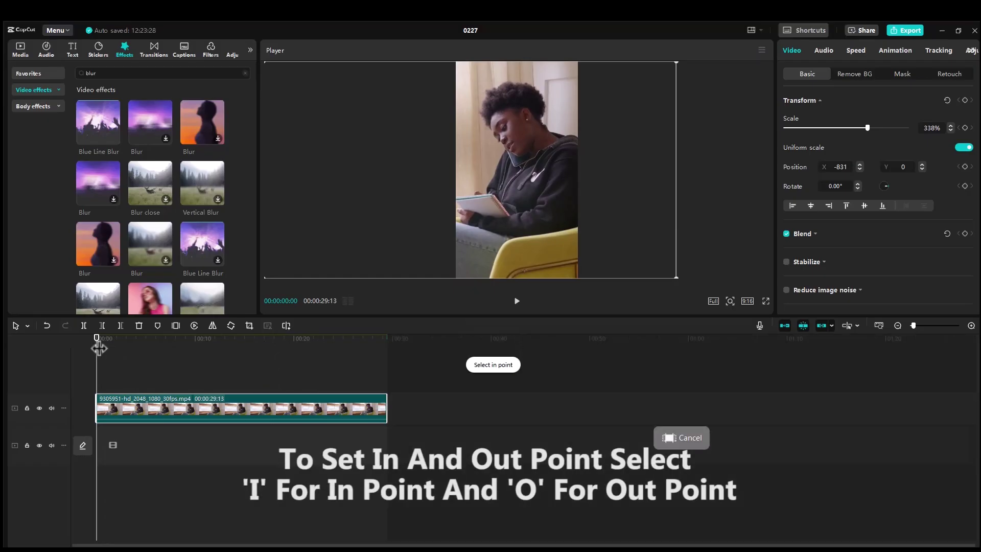
pyautogui.moveTo(99, 348); pyautogui.dragTo(383, 360)
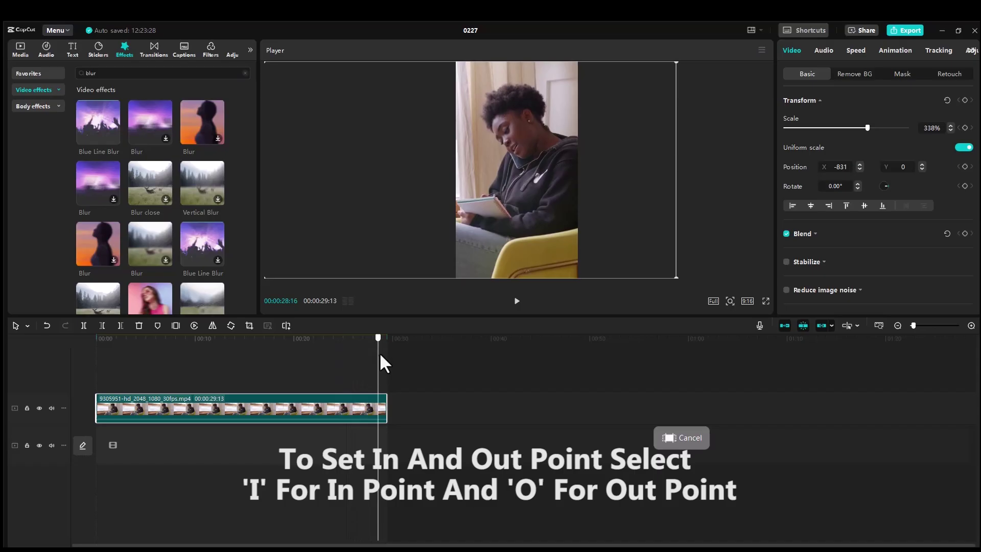
pyautogui.press('i')
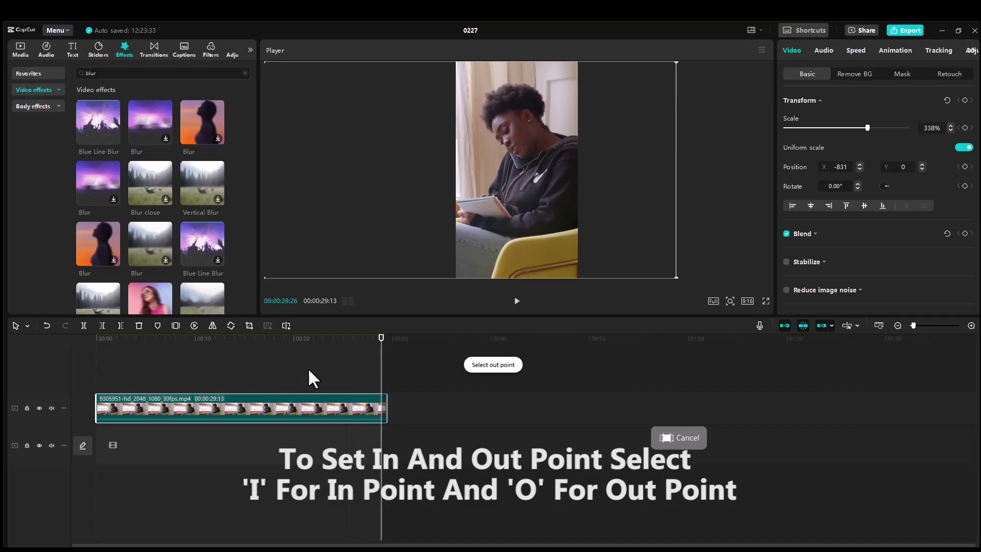
pyautogui.press('o')
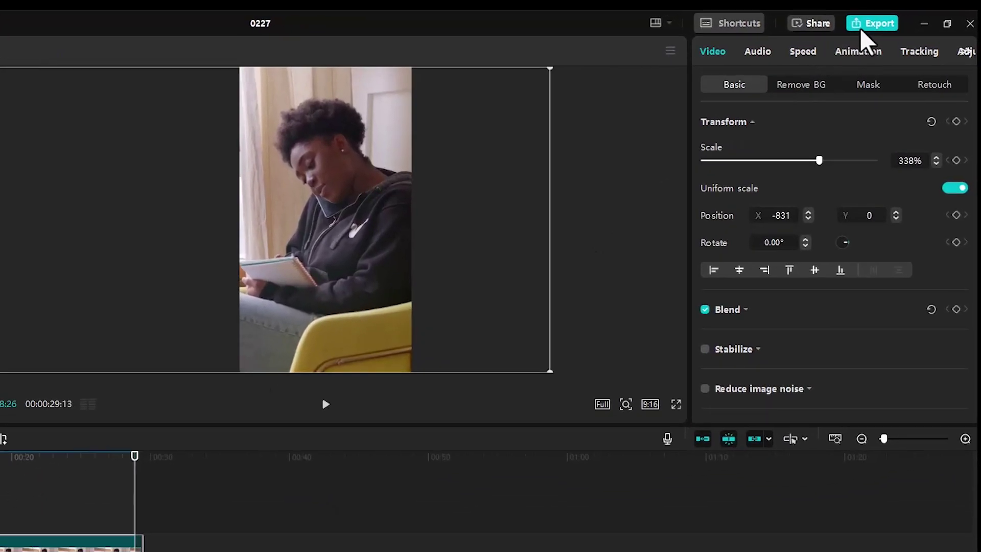
# Choose the Desktop as the export destination folder
pyautogui.click(874, 23)
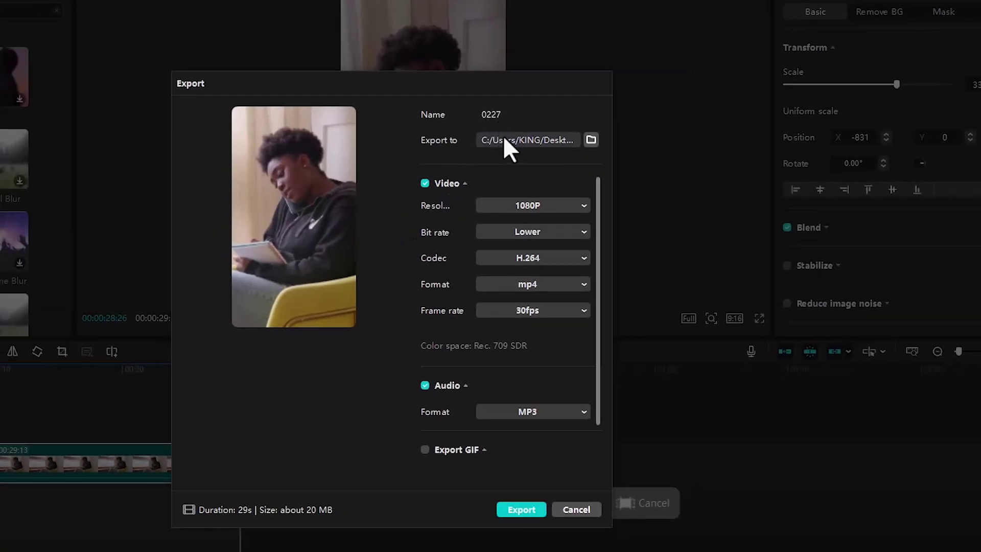
pyautogui.click(591, 138)
pyautogui.click(254, 263)
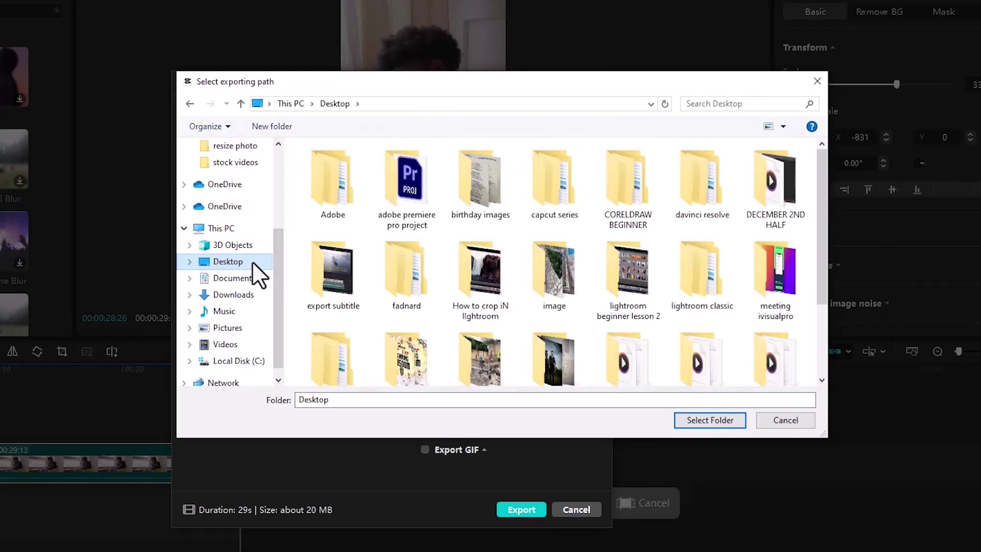
pyautogui.click(697, 420)
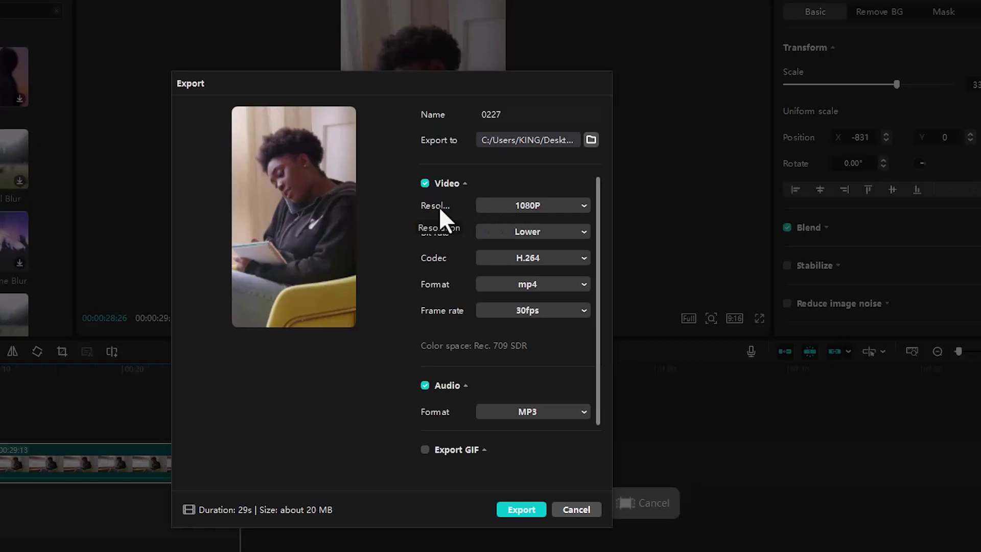
# Set export resolution to 4K and bit rate to Recommended, keeping mp4 format
pyautogui.click(504, 205)
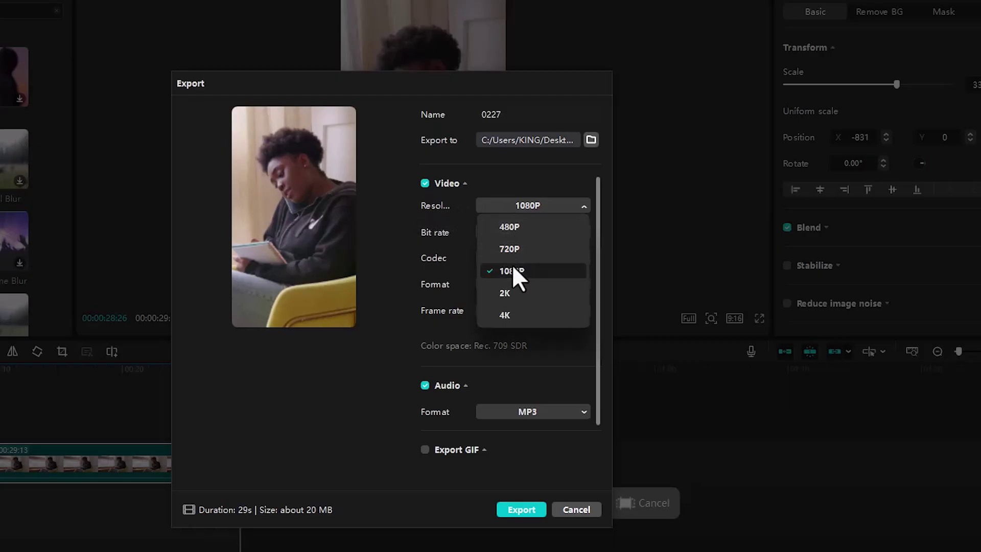
pyautogui.click(512, 265)
pyautogui.click(529, 205)
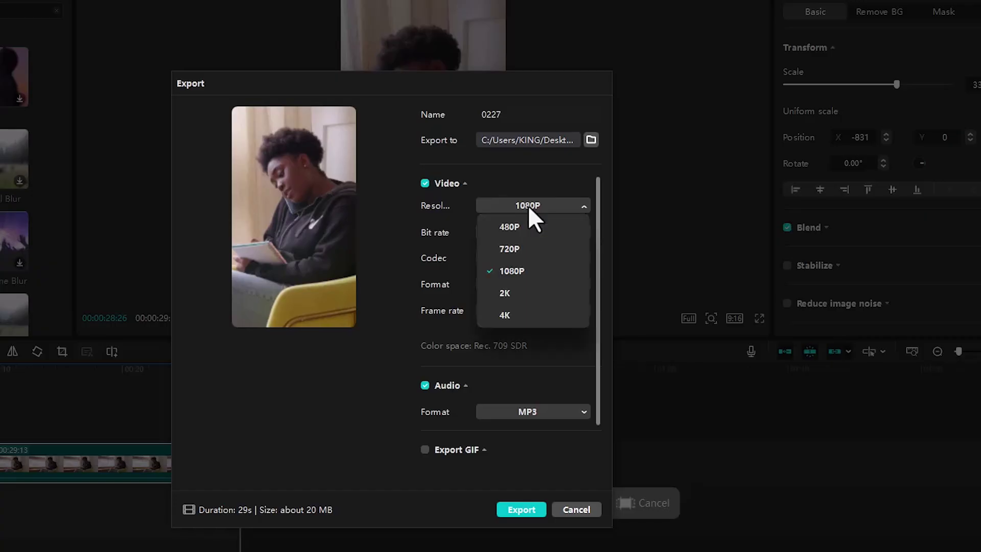
pyautogui.click(506, 315)
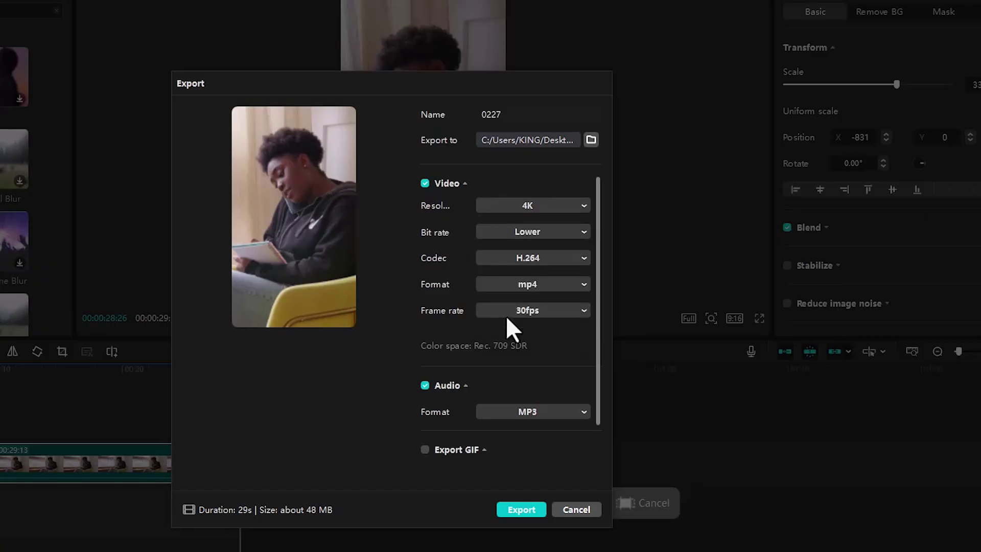
pyautogui.click(496, 231)
pyautogui.click(521, 274)
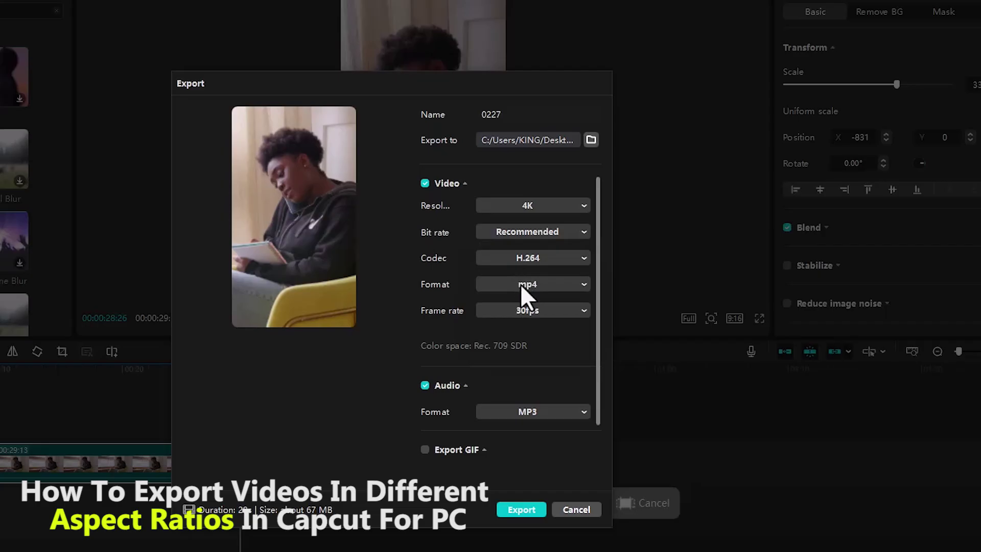
pyautogui.click(520, 285)
pyautogui.click(521, 283)
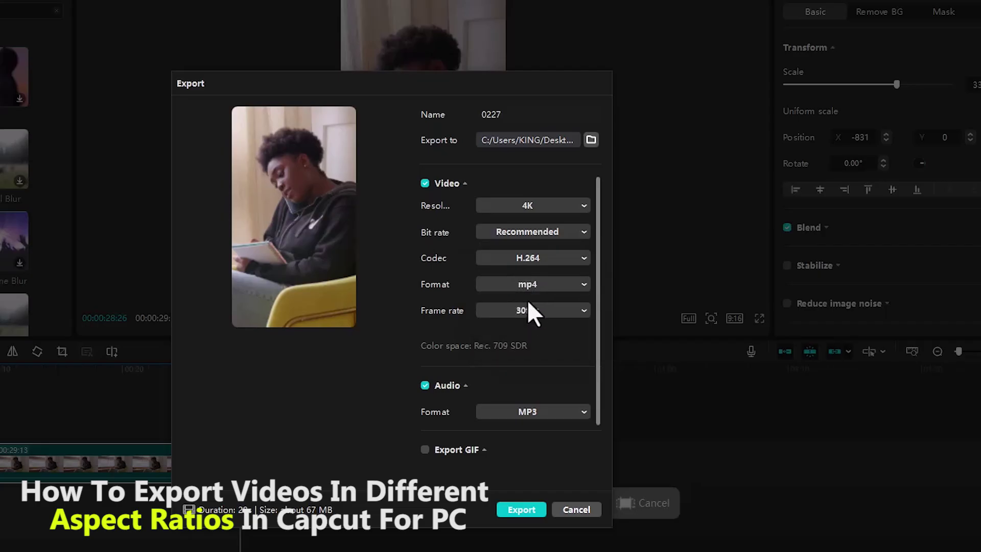